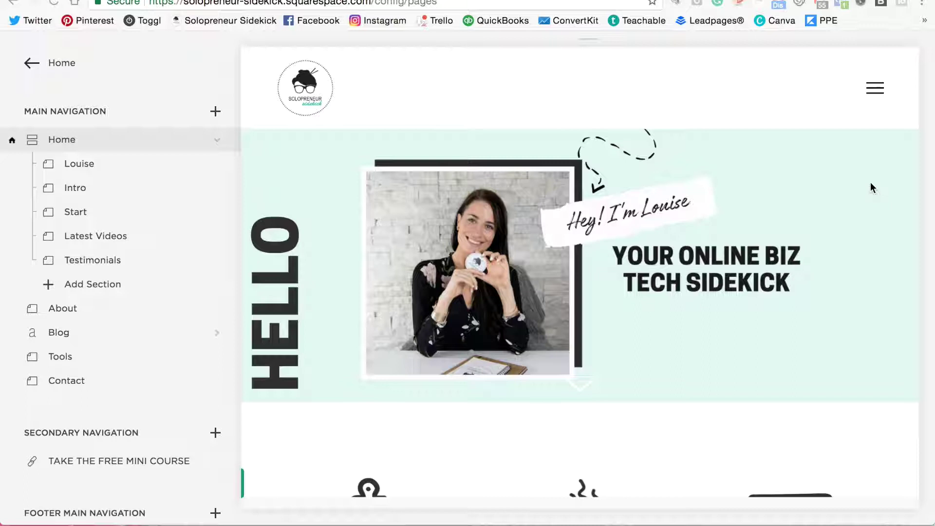
Open the settings of the '5 Ways to Optimize Blog Posts in Squarespace' post from the Blog list.
mouse_move(343, 275)
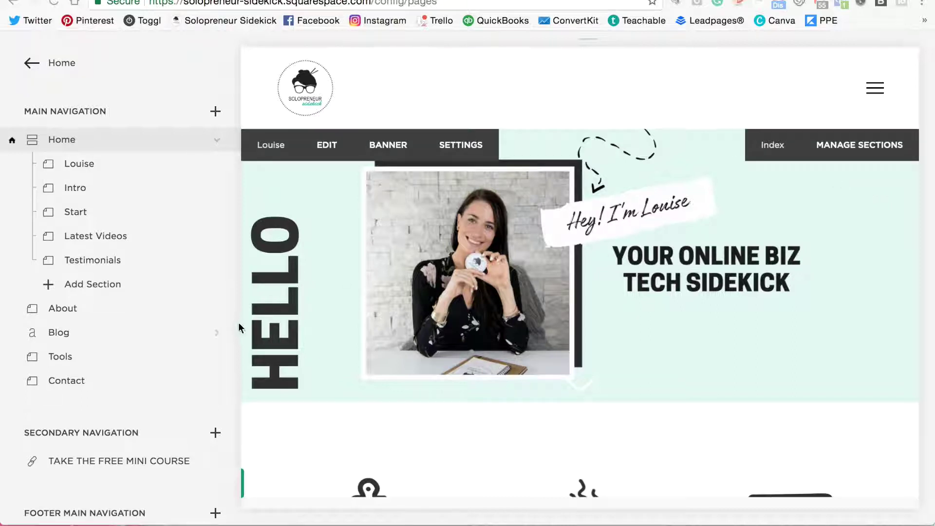
click(217, 333)
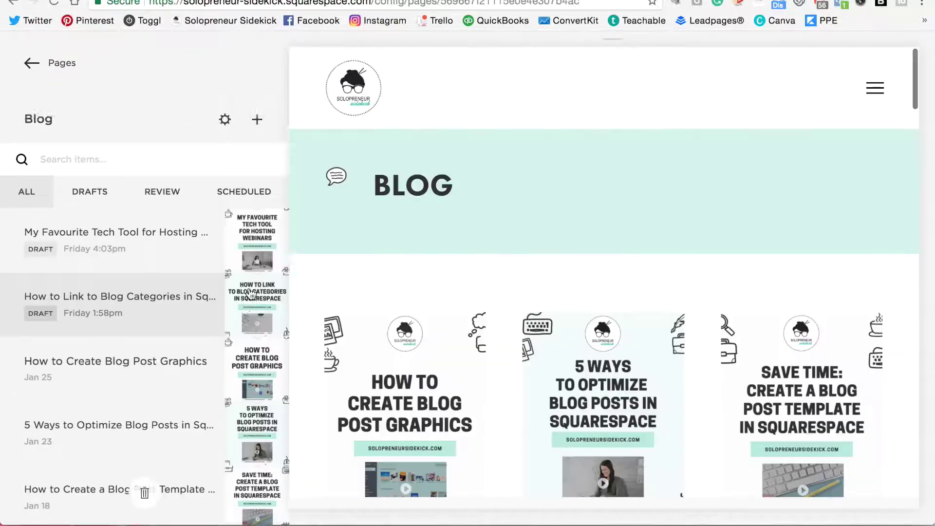
scroll(251, 293, down, 1)
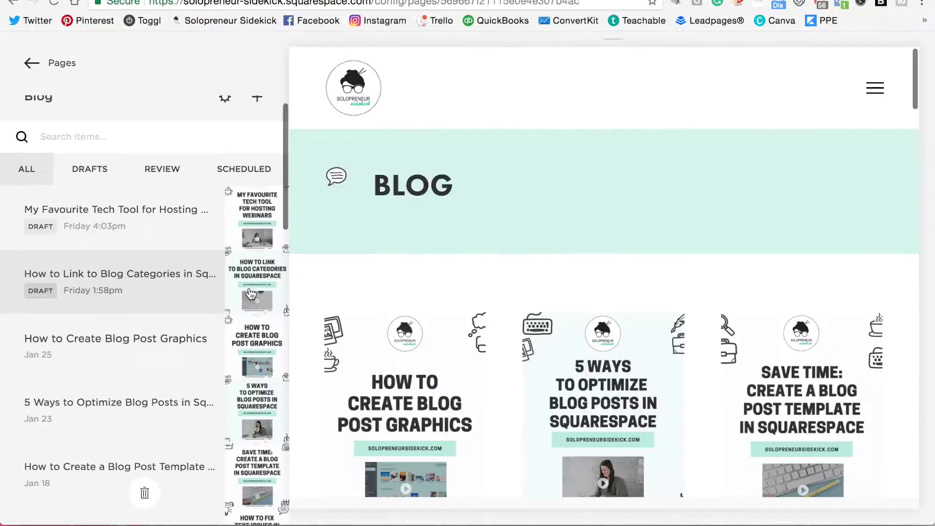
click(258, 398)
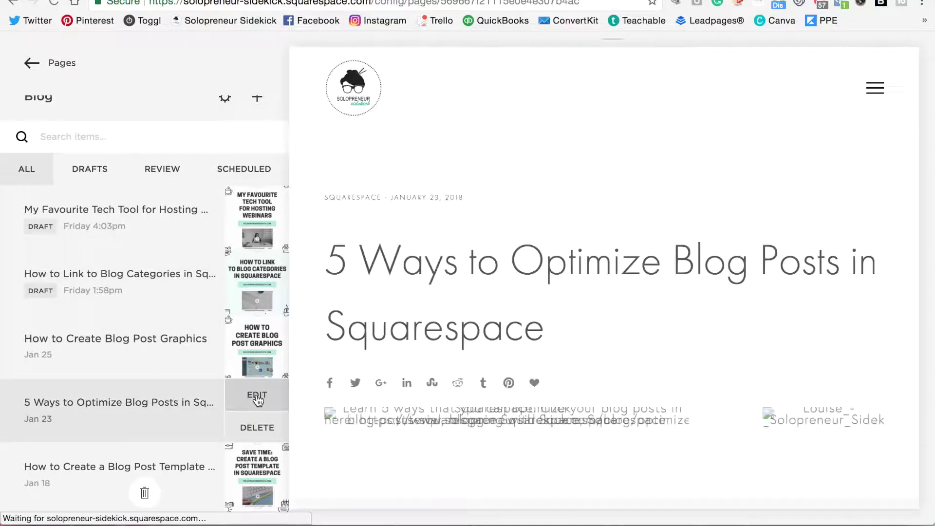
click(258, 398)
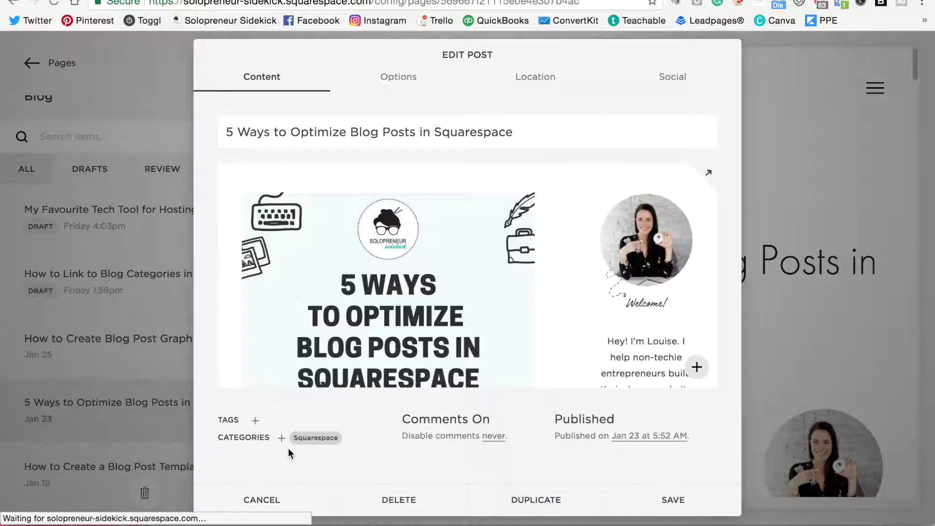
Remove the Squarespace category and add a new category named 'Category' to the post.
mouse_move(342, 439)
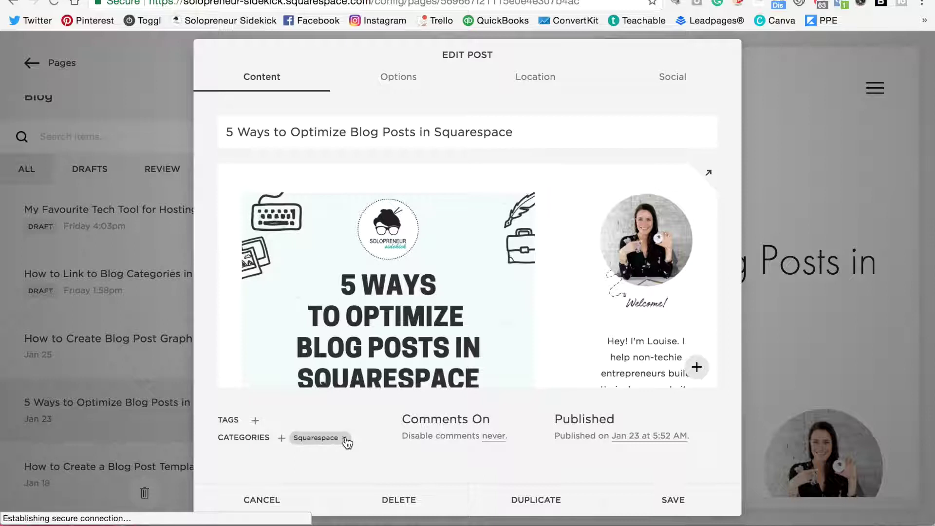
click(344, 438)
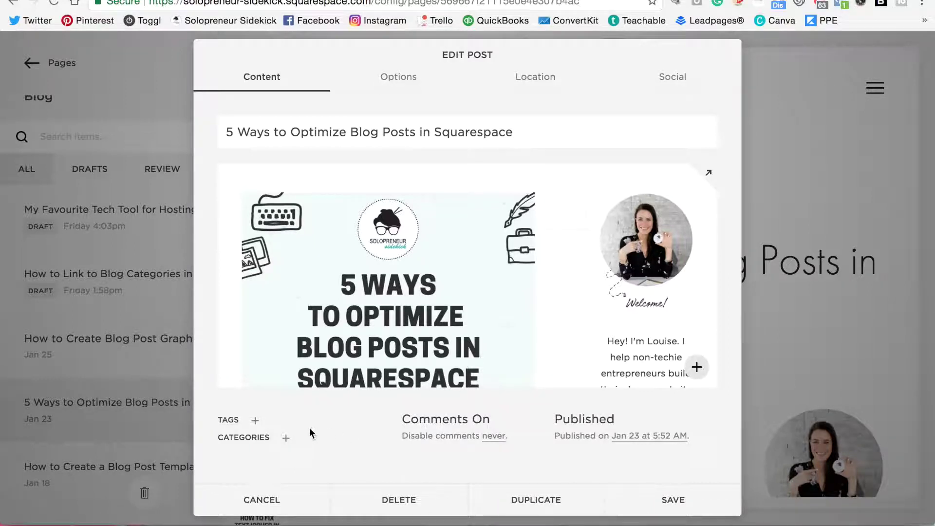
click(287, 439)
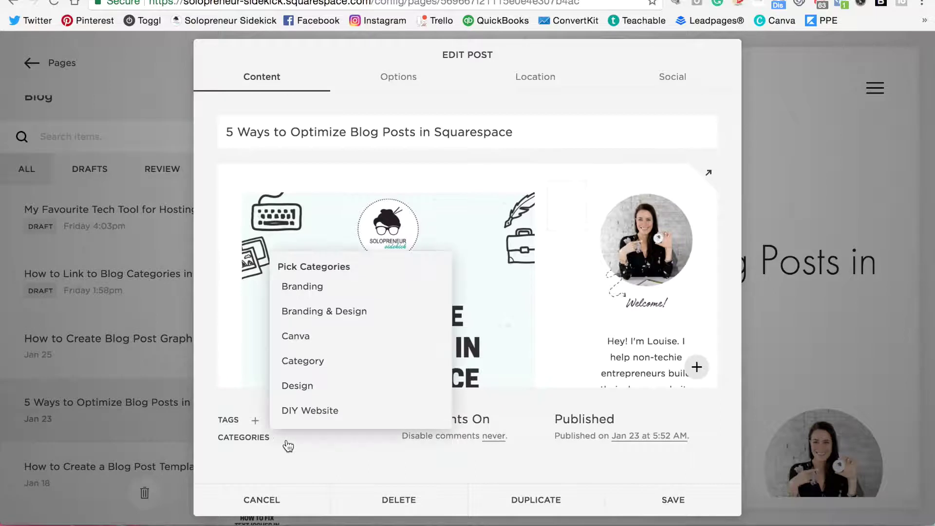
scroll(403, 298, down, 3)
scroll(403, 297, down, 5)
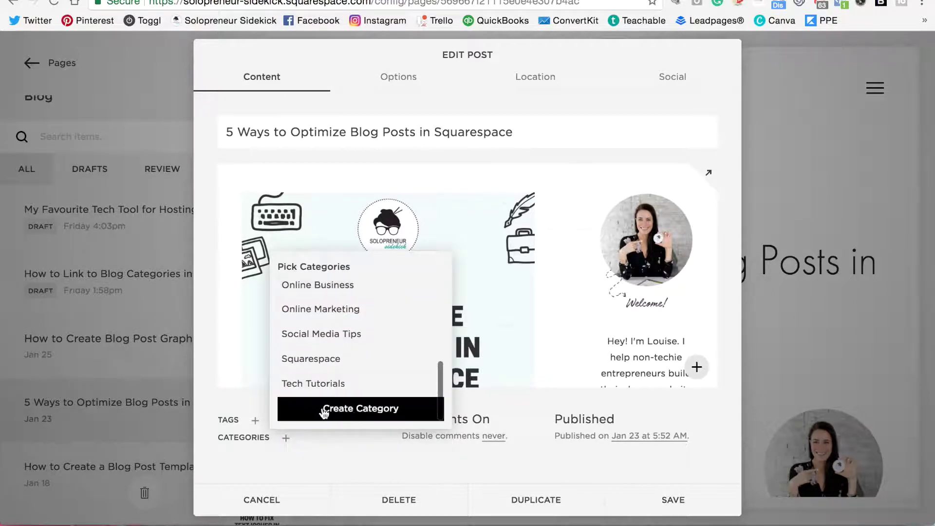
click(358, 412)
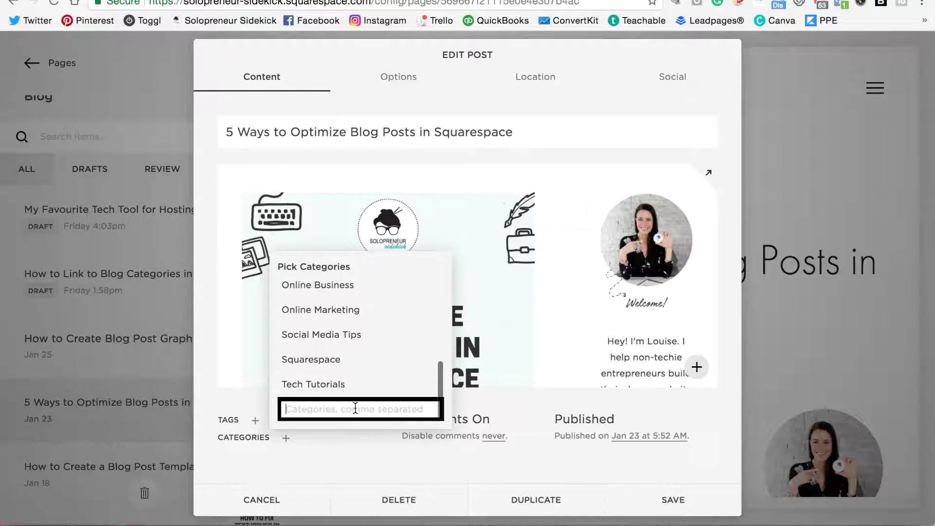
text(Category)
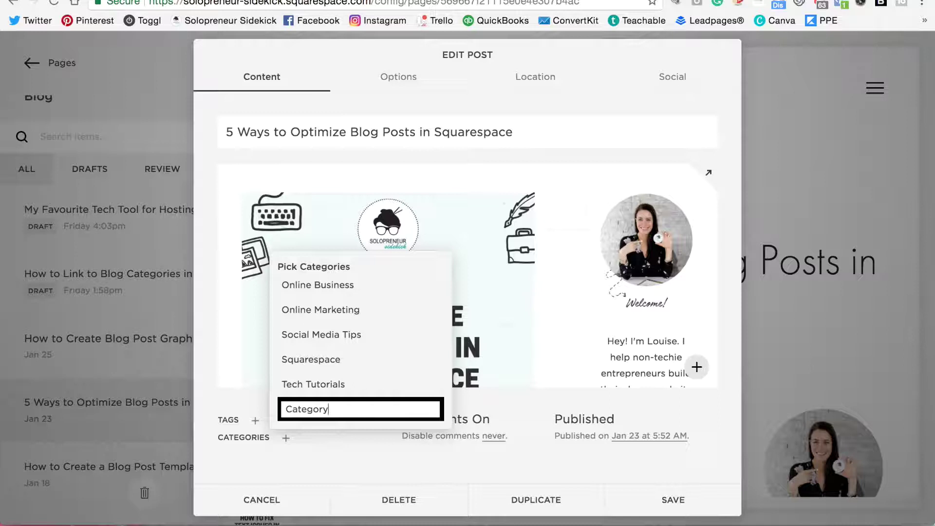
key(Return)
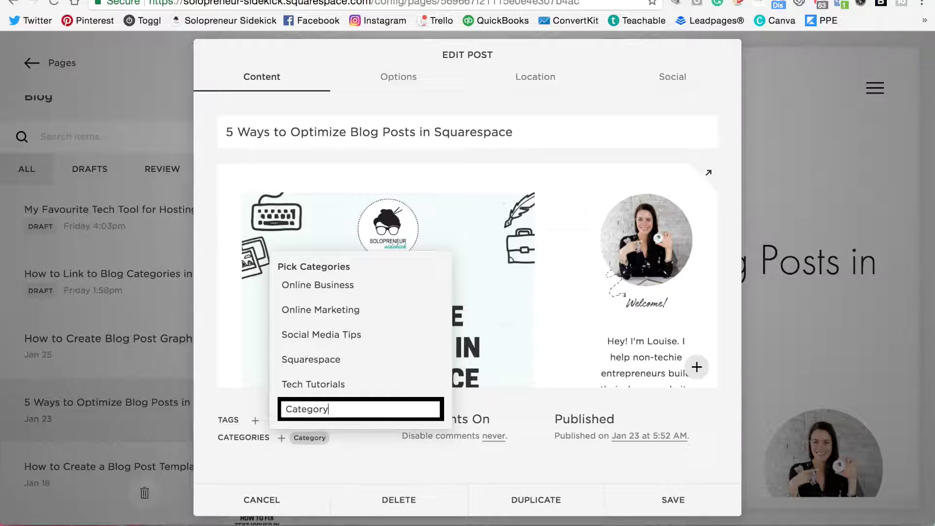
click(335, 444)
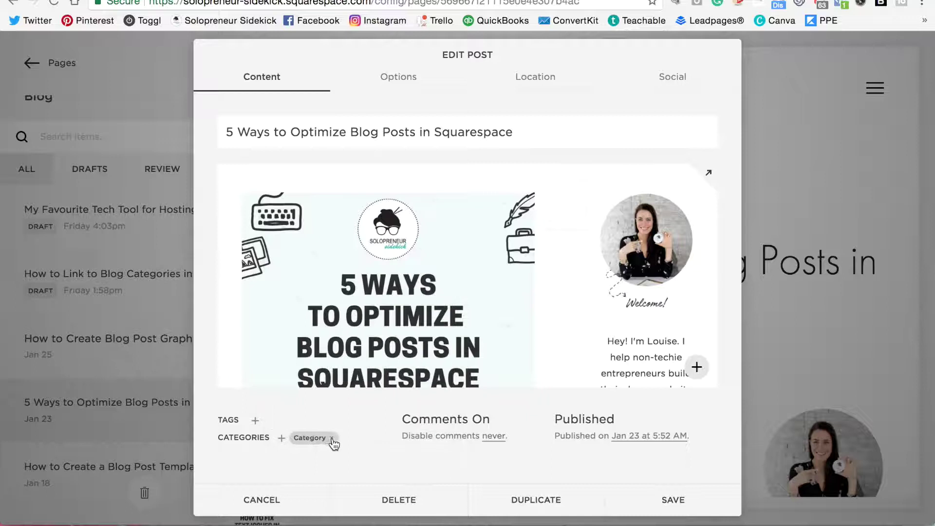
Replace the 'Category' category with Squarespace again and save the post.
click(335, 444)
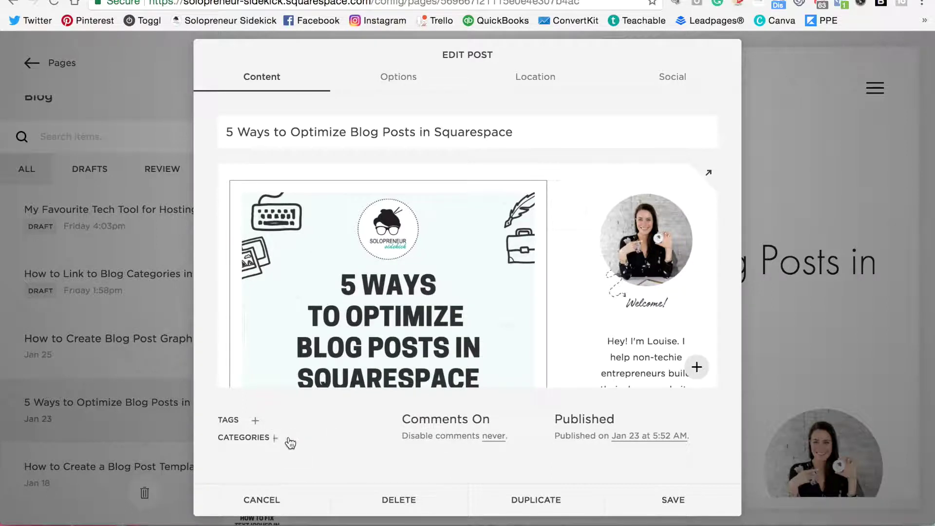
click(288, 441)
click(336, 431)
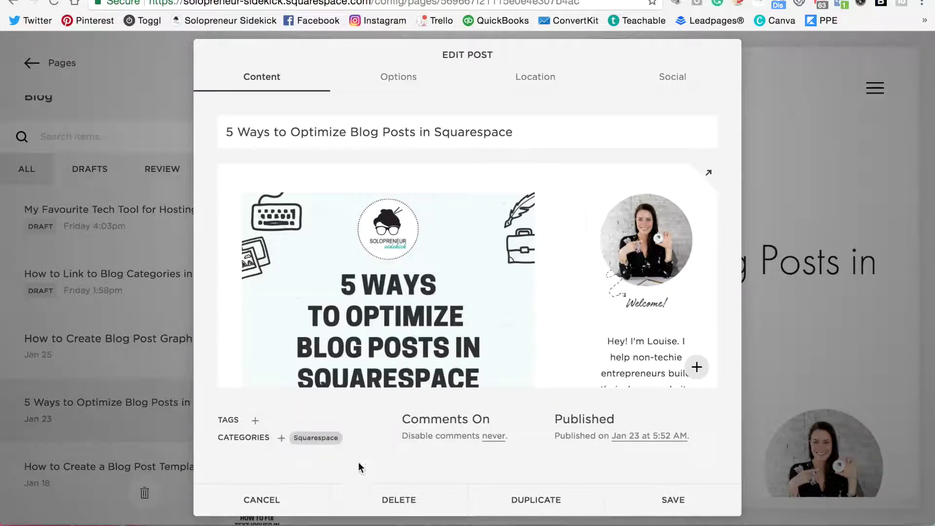
click(683, 504)
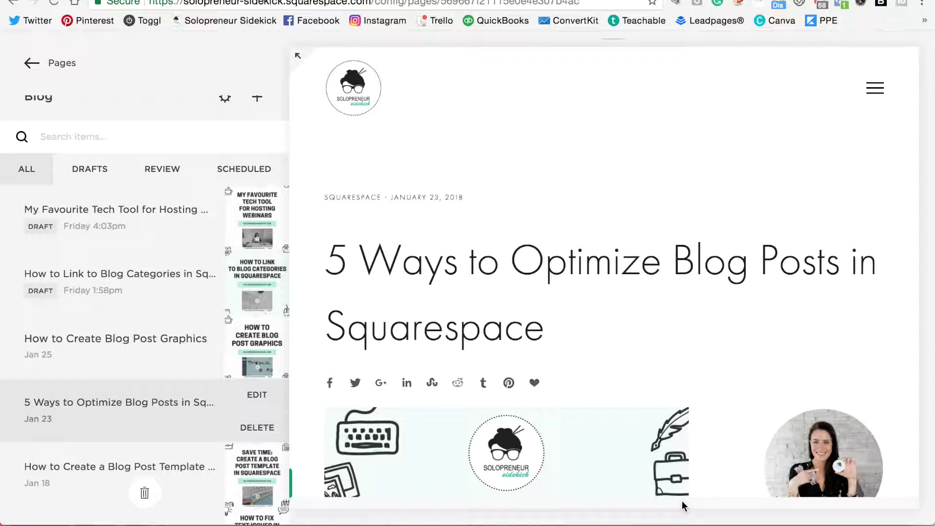
Edit the 5 Ways post's body on the page and scroll to the insert point below About Me.
mouse_move(747, 345)
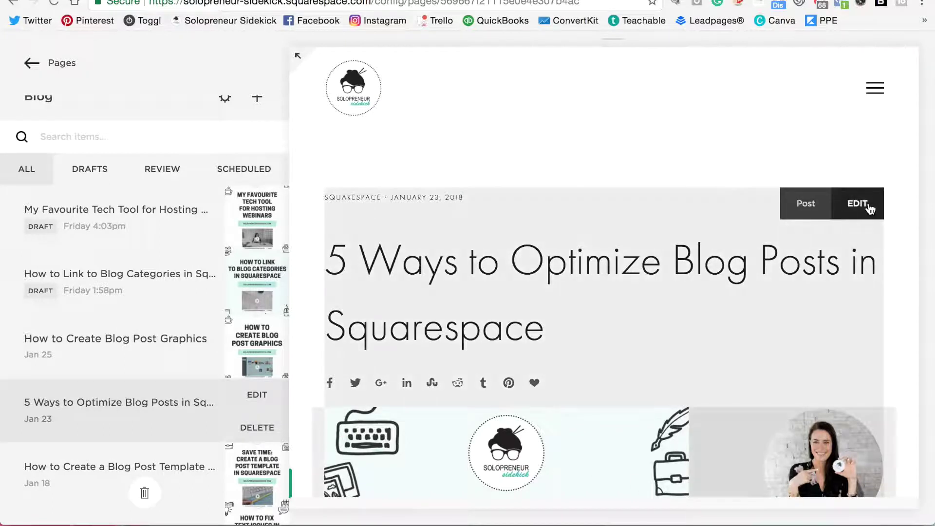
click(870, 208)
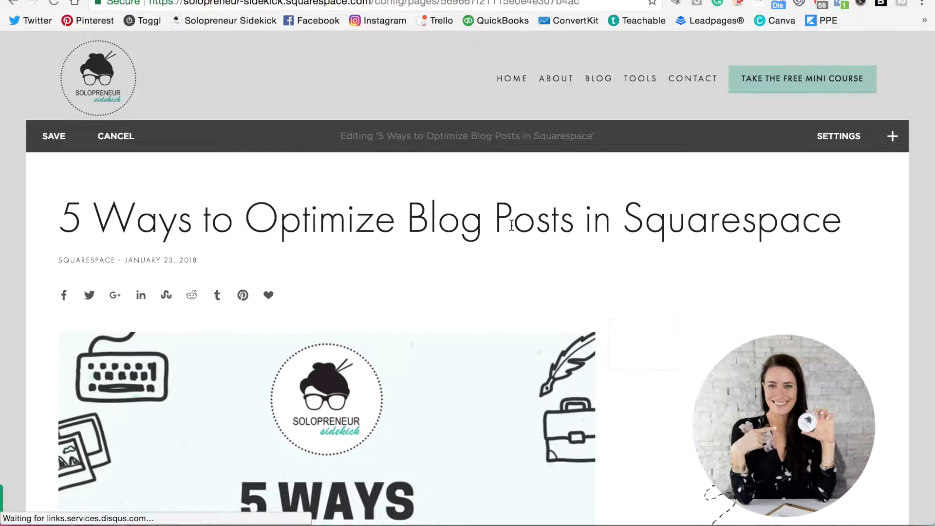
scroll(544, 239, down, 2)
scroll(571, 247, down, 10)
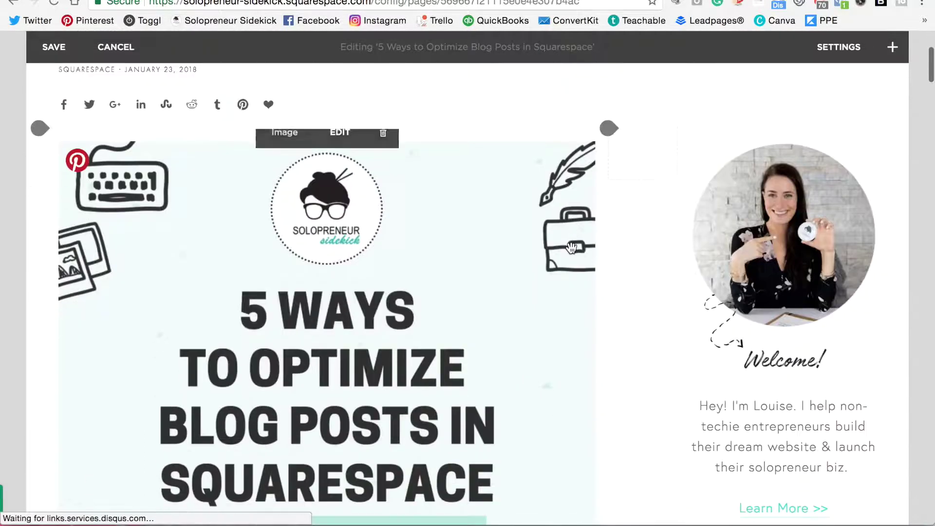
scroll(572, 248, down, 15)
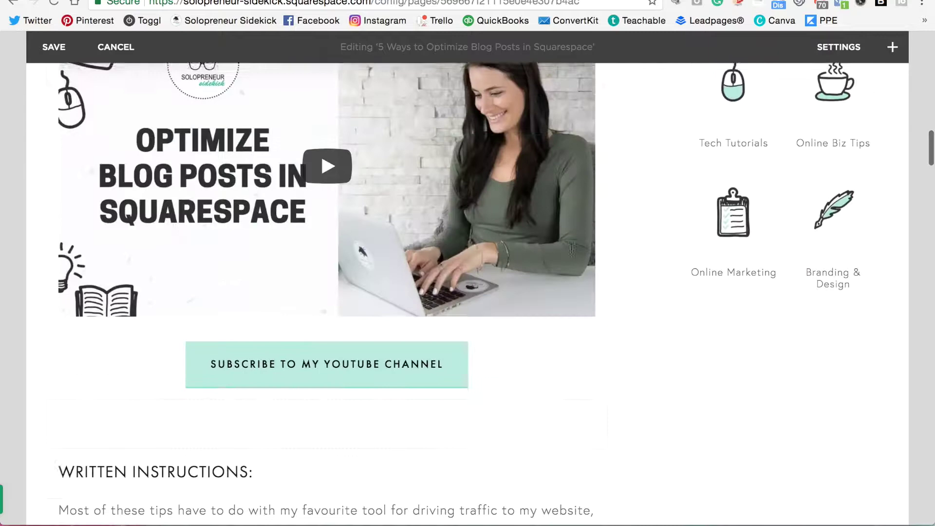
scroll(571, 249, down, 20)
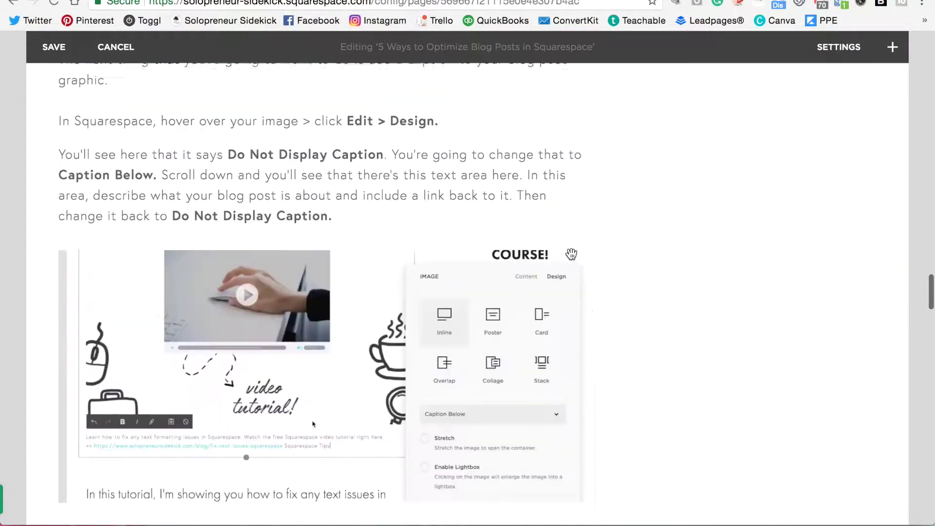
scroll(571, 253, down, 20)
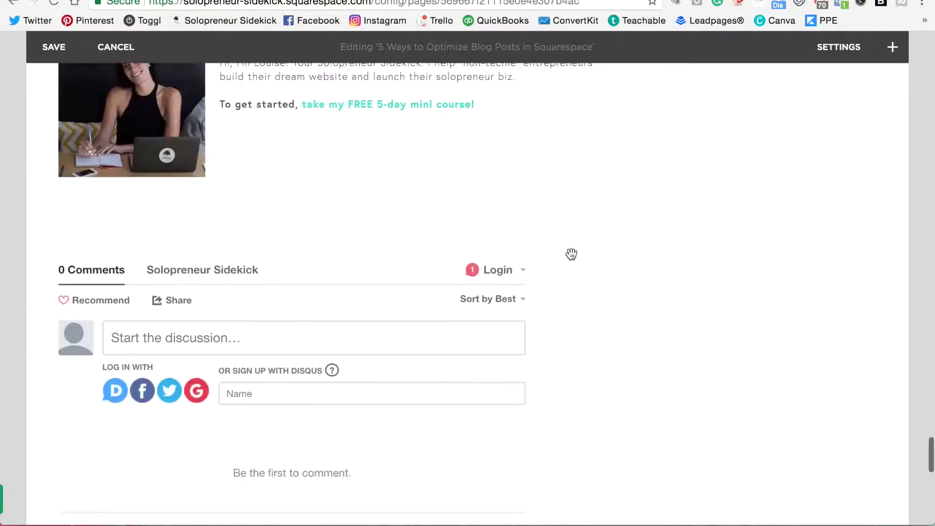
scroll(570, 252, up, 3)
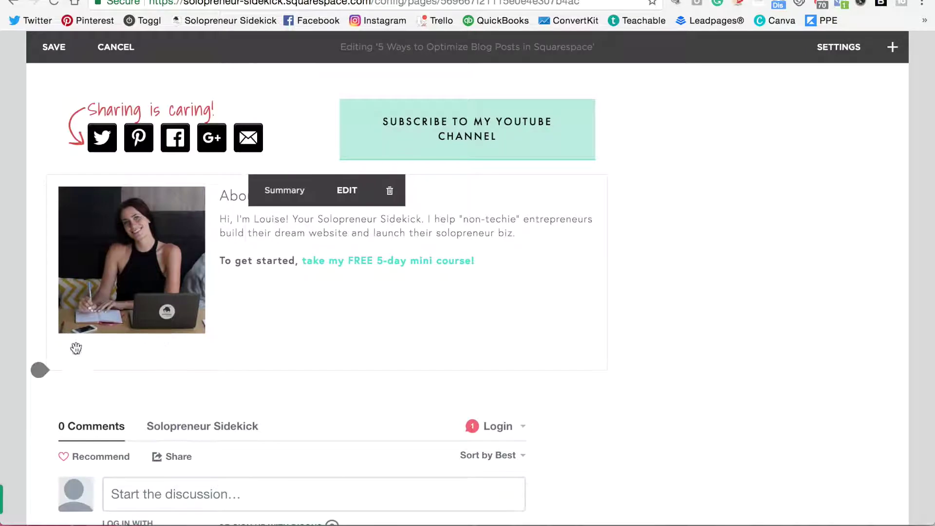
mouse_move(50, 371)
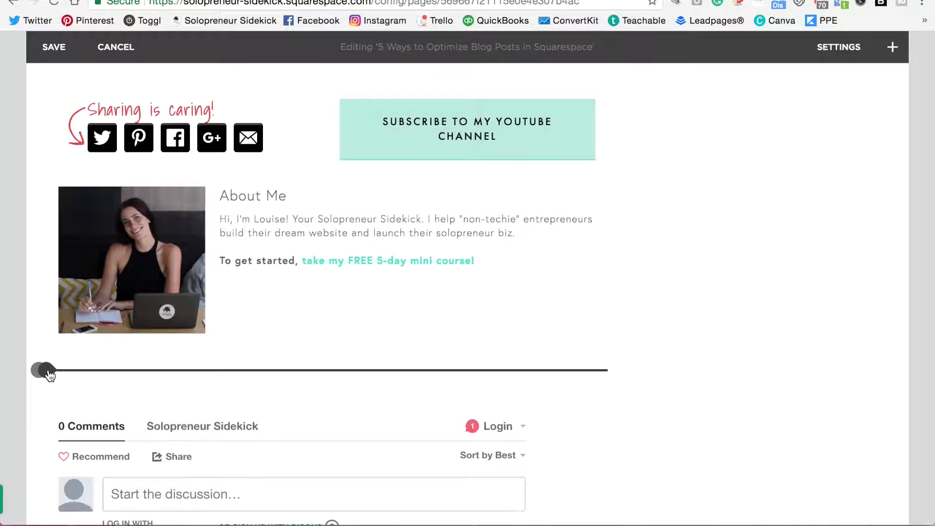
Insert a Summary Carousel block below About Me that pulls posts from the Blog page.
click(50, 373)
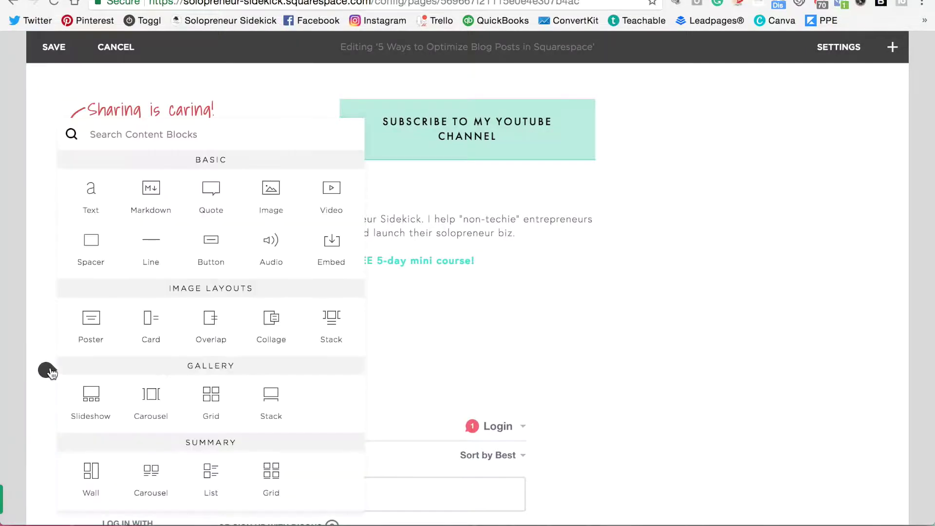
scroll(334, 243, down, 4)
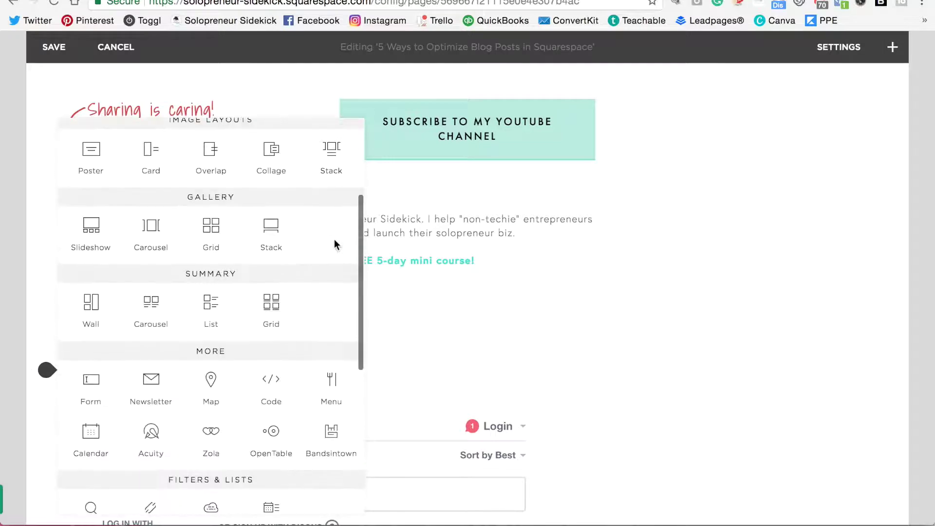
scroll(334, 238, down, 1)
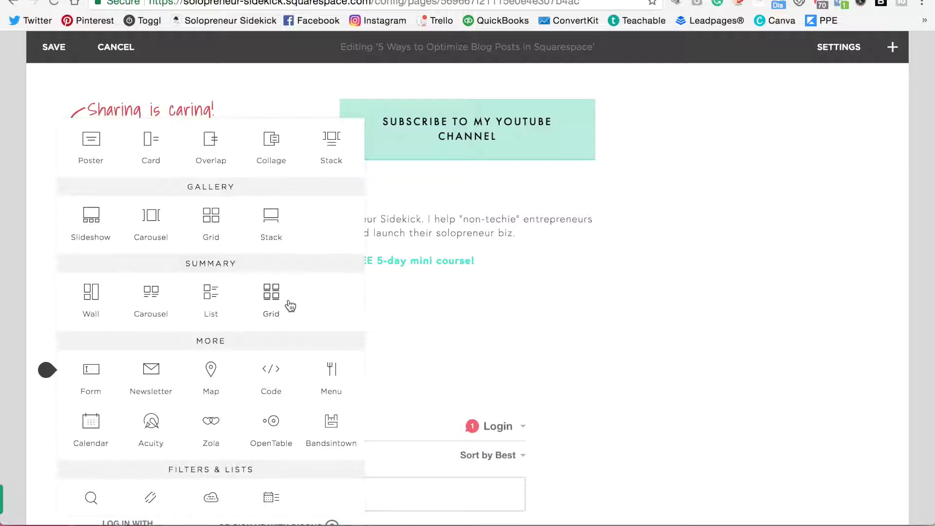
click(161, 306)
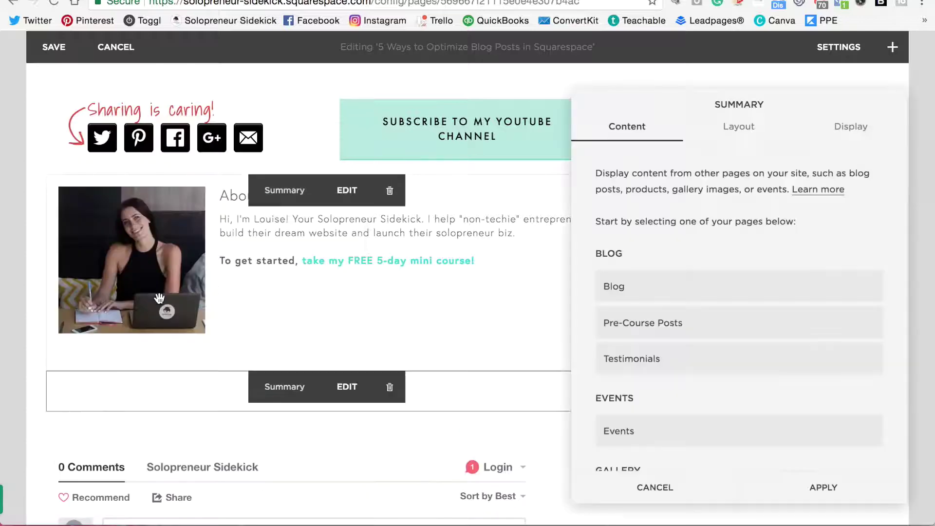
scroll(159, 298, down, 6)
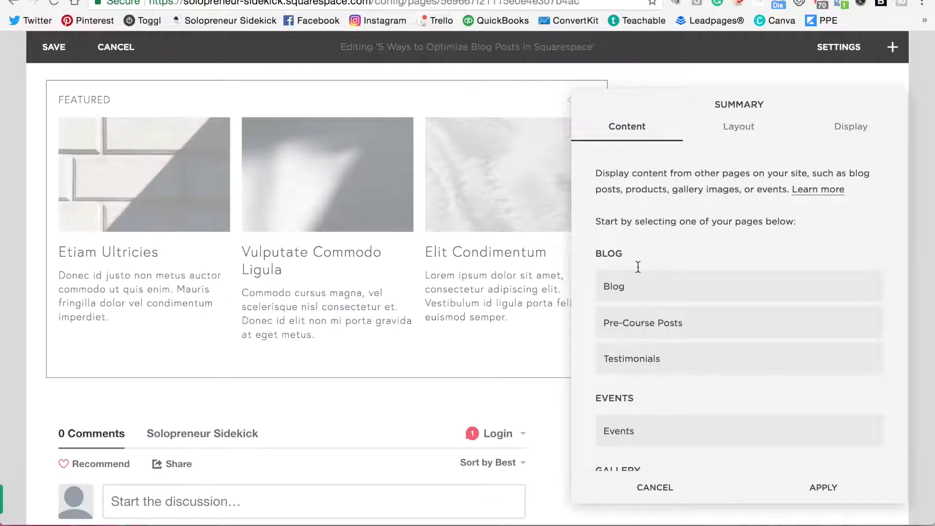
click(648, 287)
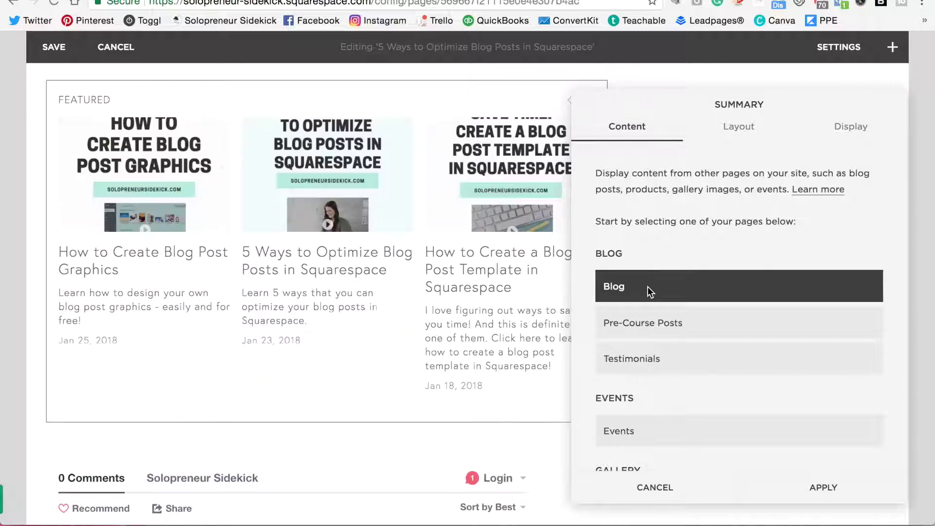
Change the carousel header from 'Featured' to 'RELATED POSTS' and set image Aspect Ratio to Auto.
click(741, 133)
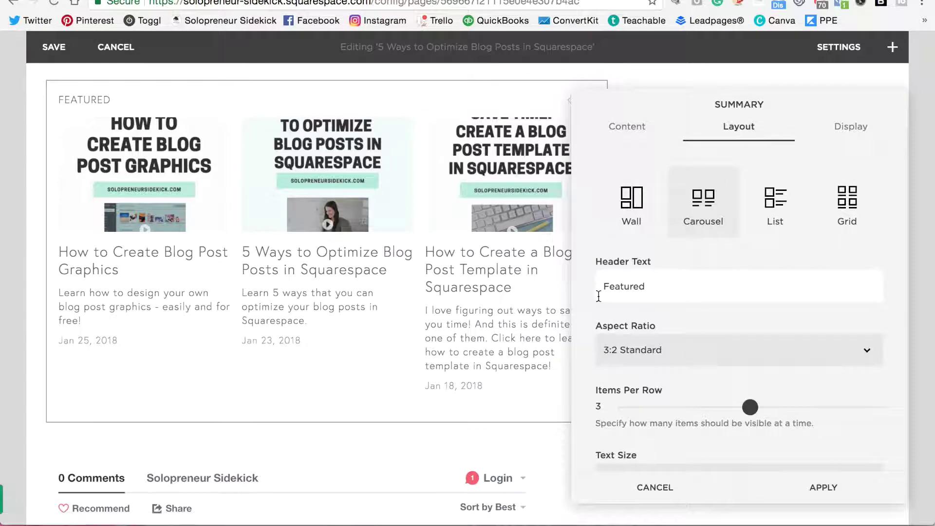
double_click(629, 285)
text(RELATED POSTS)
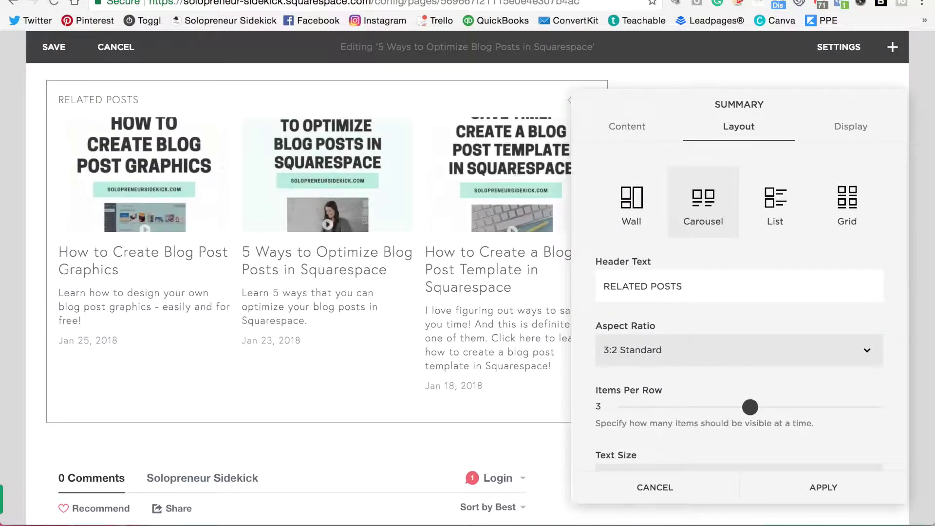
click(665, 347)
click(654, 331)
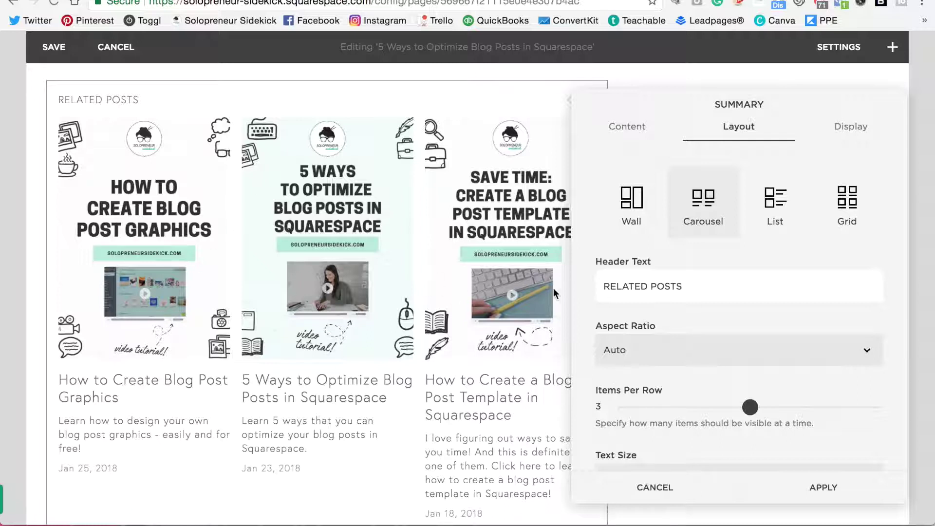
scroll(899, 312, down, 3)
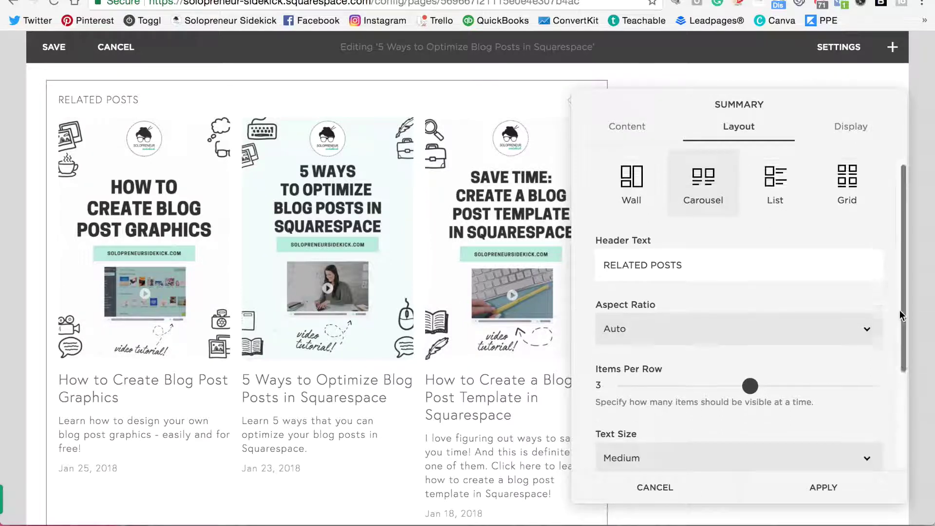
scroll(899, 309, down, 5)
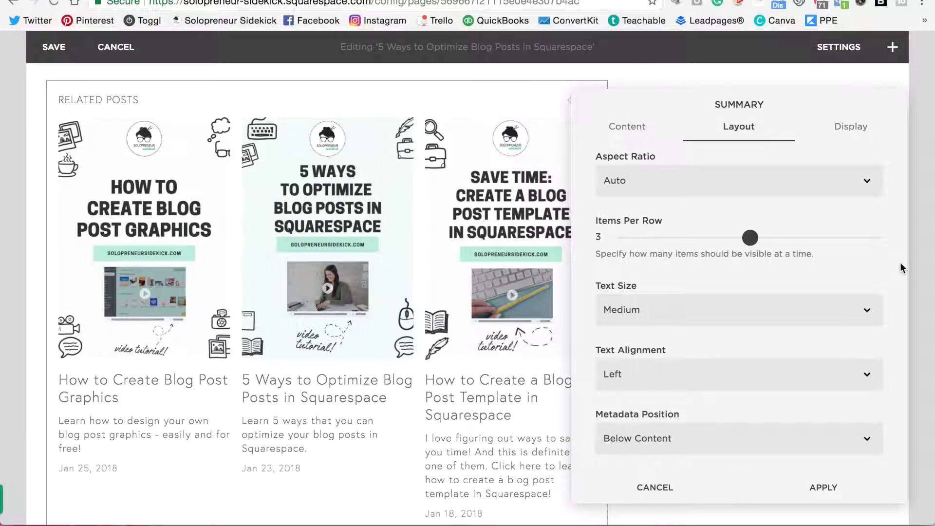
scroll(901, 267, up, 2)
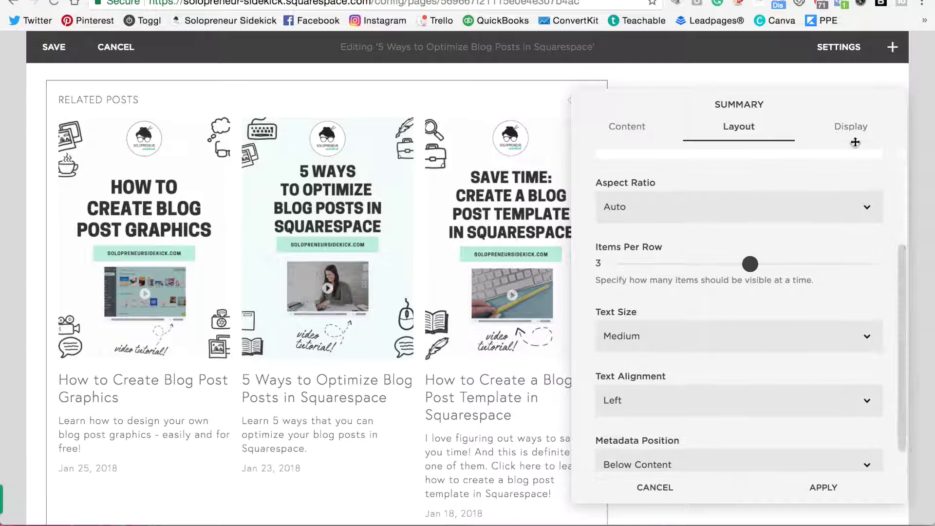
In the Display settings, enable Show Read More Link and set Primary Metadata to None.
click(852, 128)
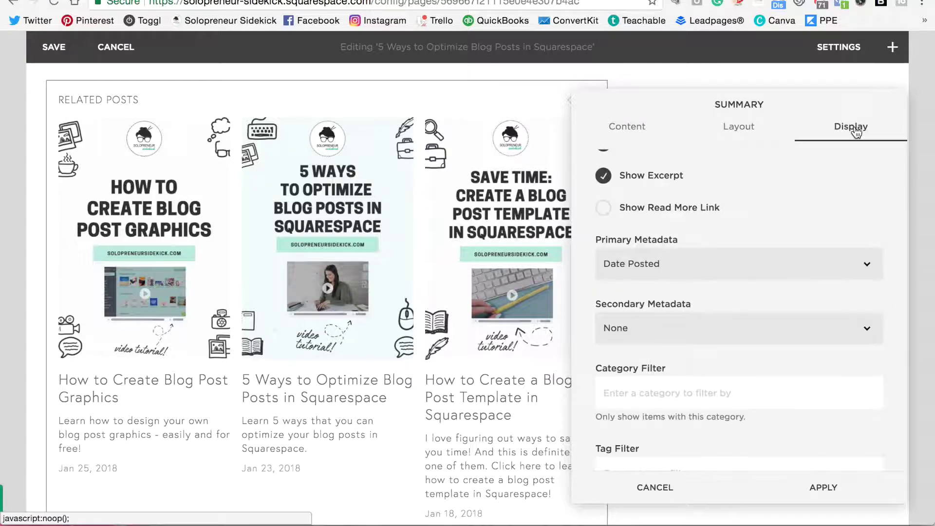
scroll(881, 181, up, 3)
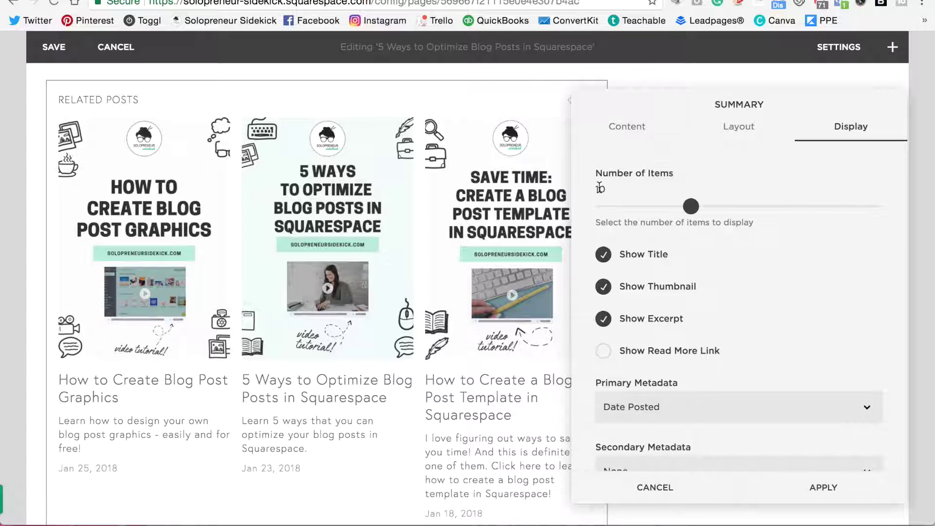
scroll(638, 312, down, 2)
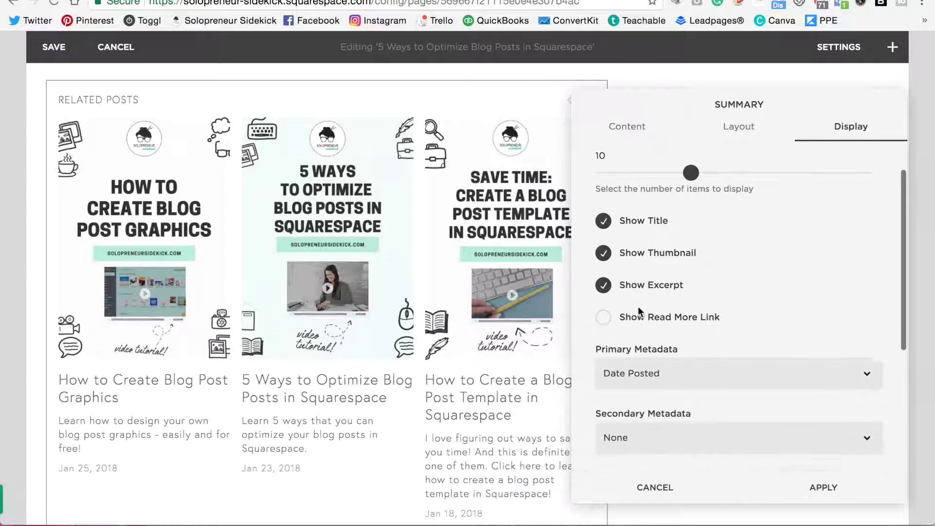
click(604, 310)
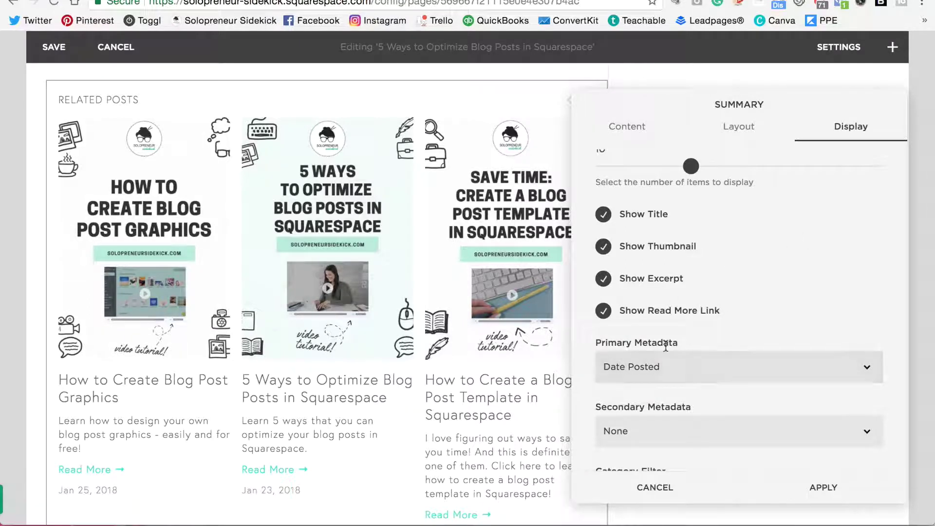
click(676, 370)
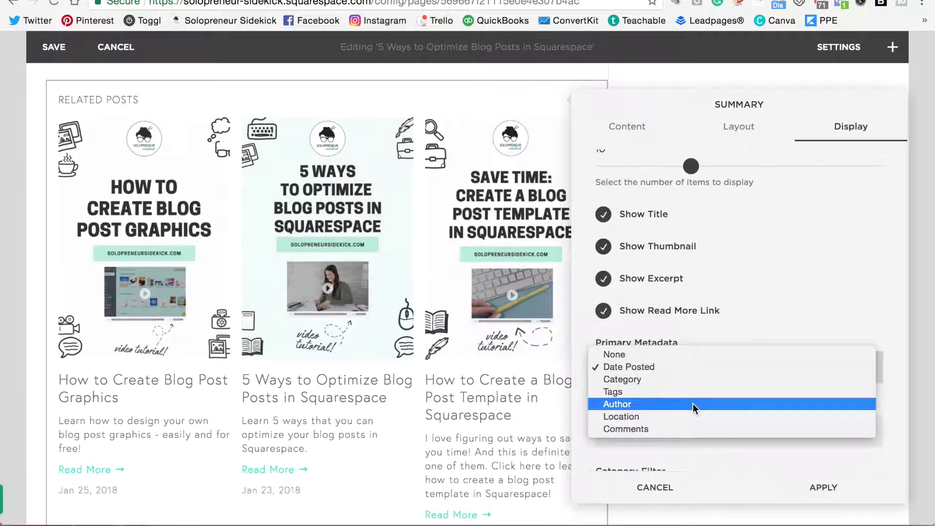
click(619, 355)
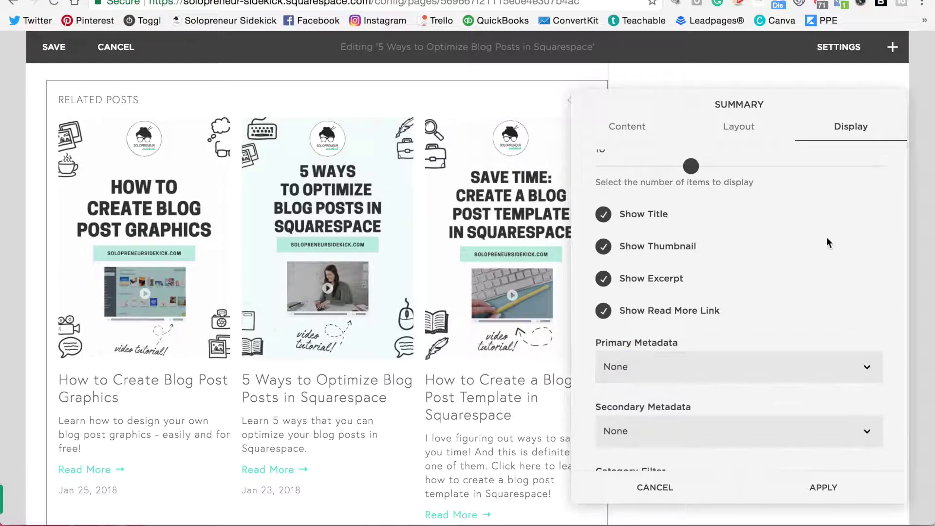
Set the carousel's Category Filter to Squarespace so only Squarespace posts are listed.
scroll(885, 273, down, 5)
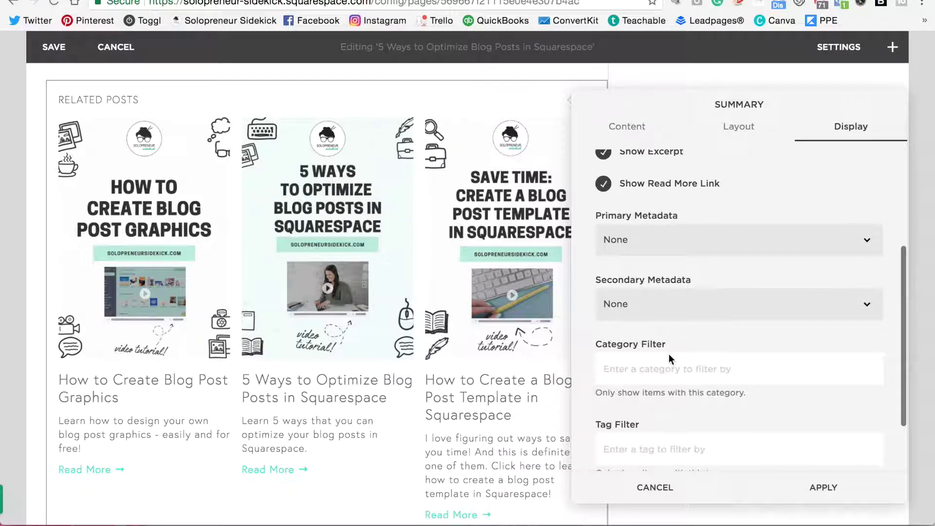
click(633, 368)
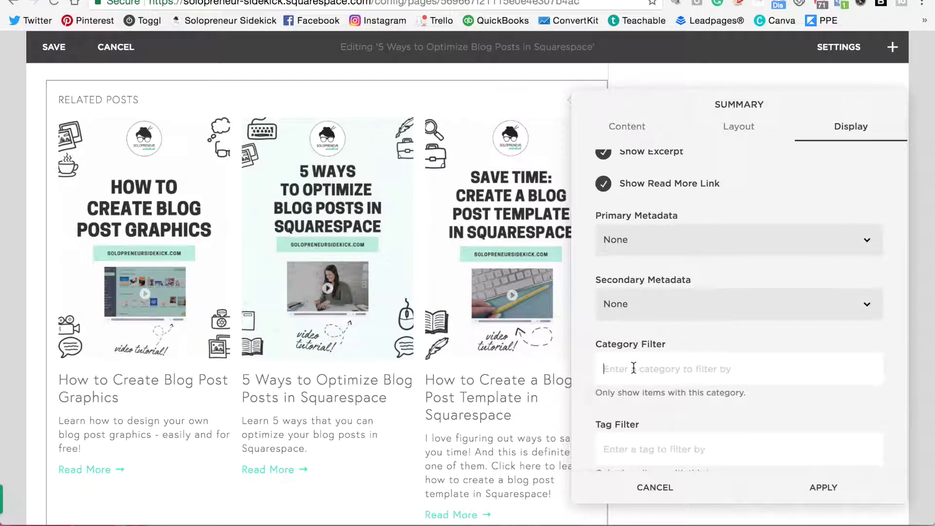
text(SQU)
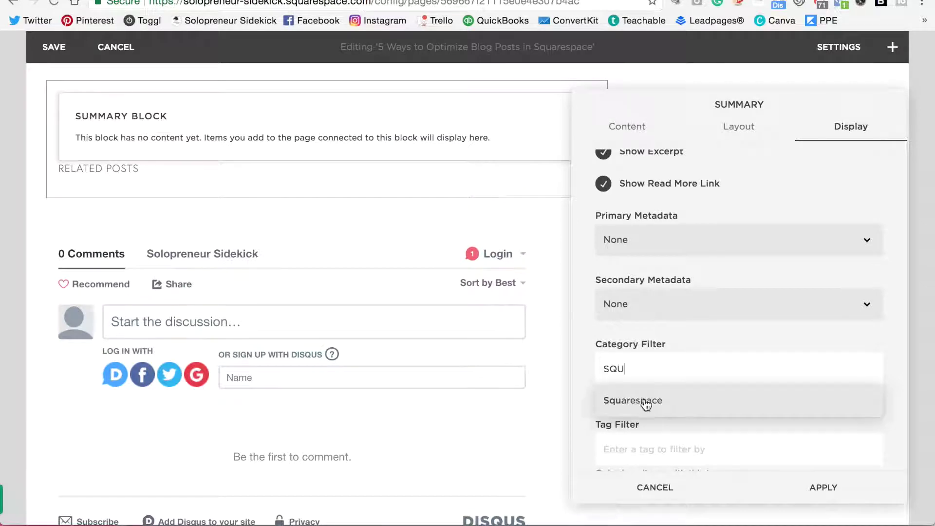
click(651, 404)
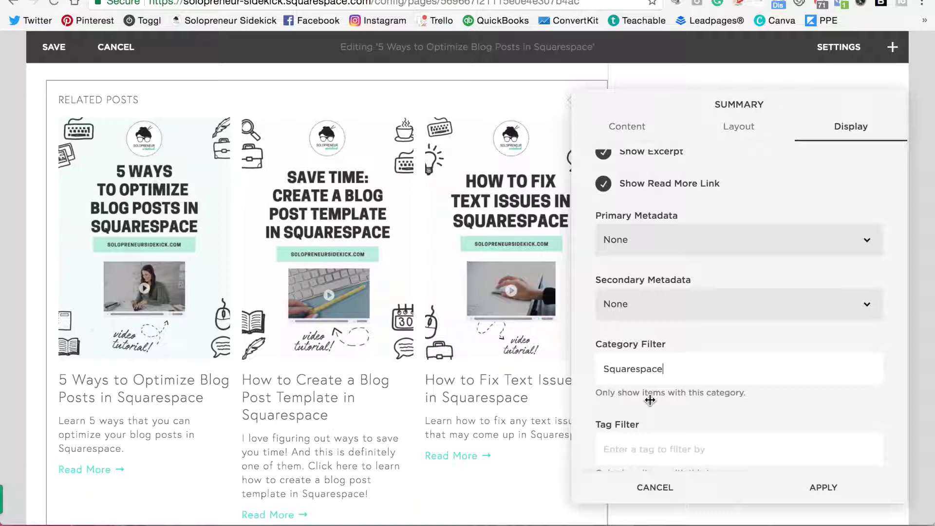
scroll(650, 400, down, 3)
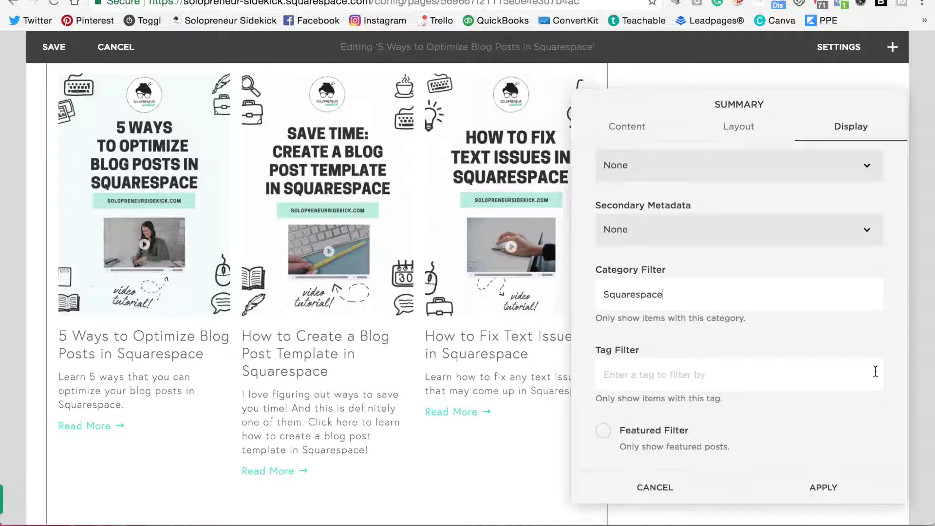
scroll(875, 372, up, 5)
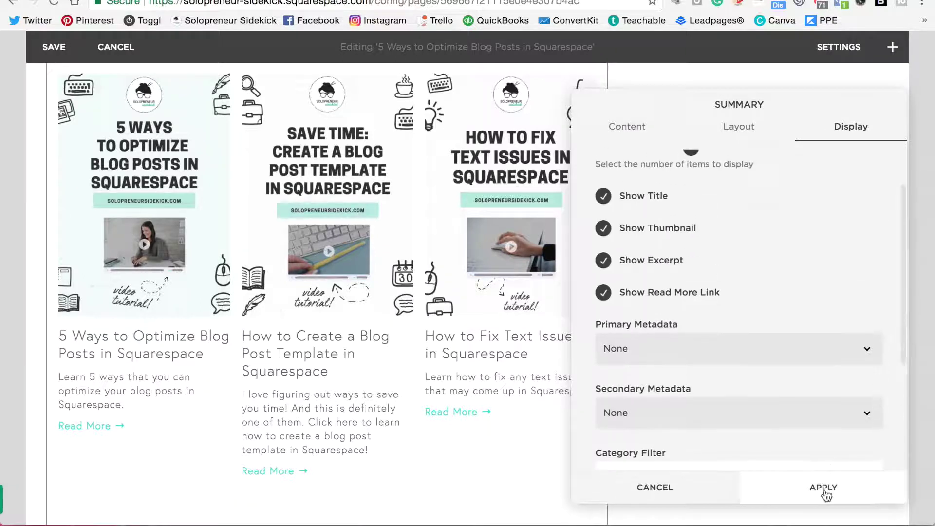
Apply the Squarespace category filter and exit the post editor.
click(824, 488)
scroll(342, 322, up, 3)
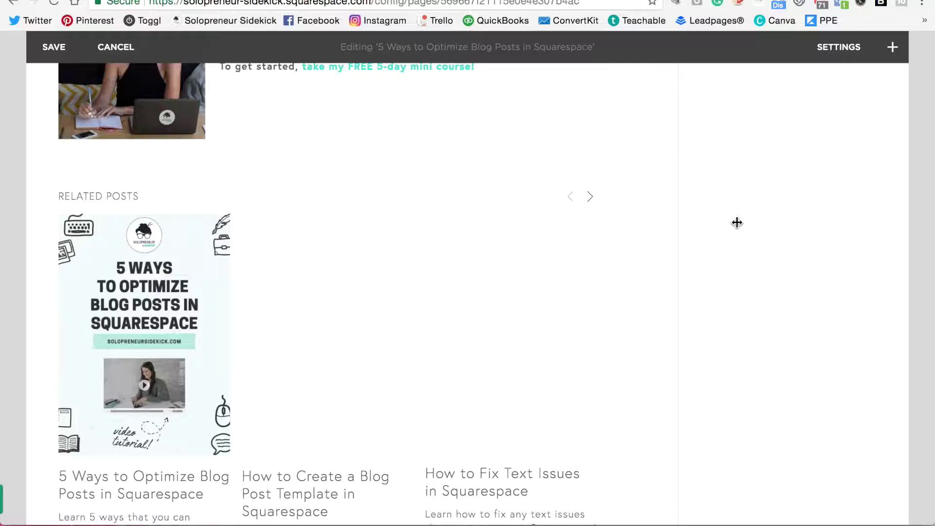
key(super+s)
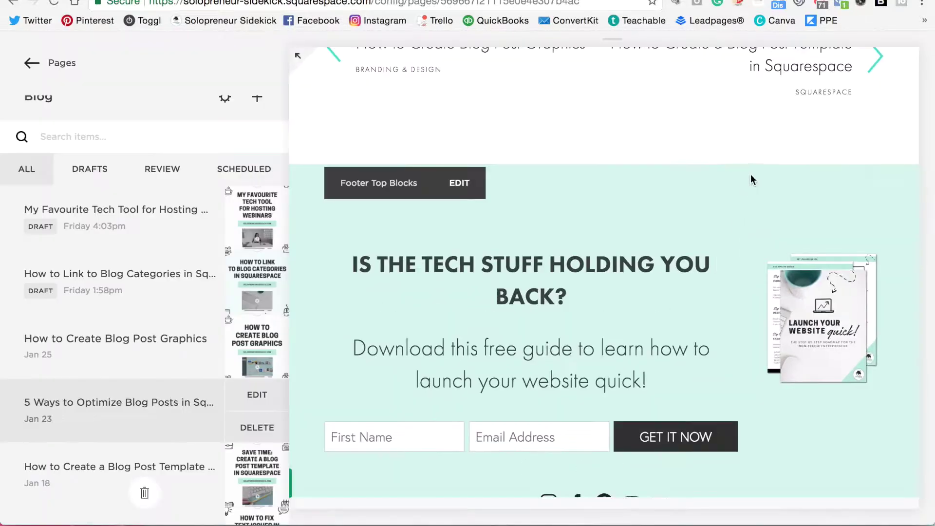
scroll(753, 159, up, 7)
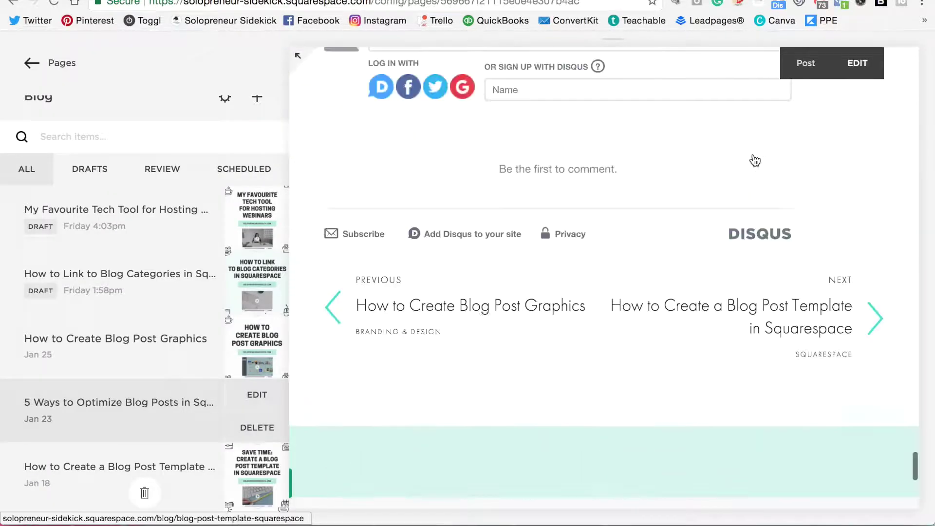
View the live post and advance the Related Posts carousel three times to its final post.
click(297, 56)
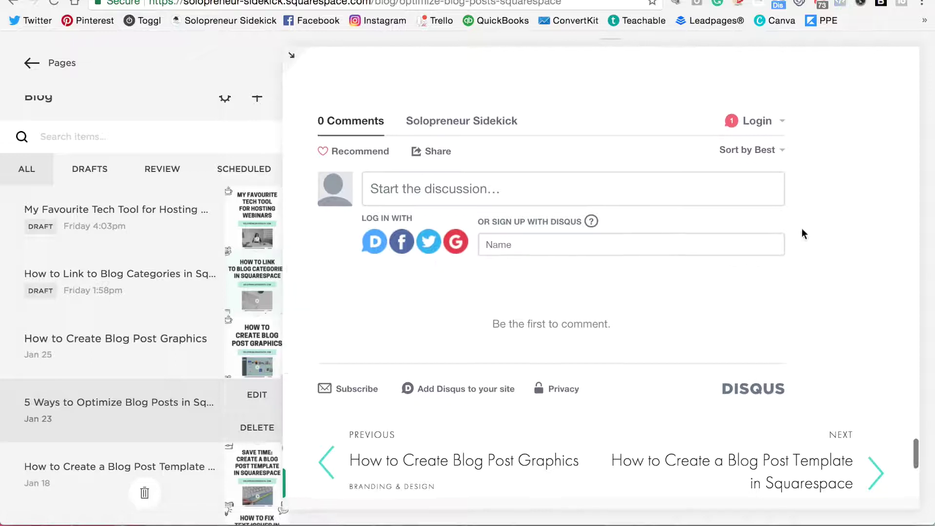
scroll(824, 260, up, 6)
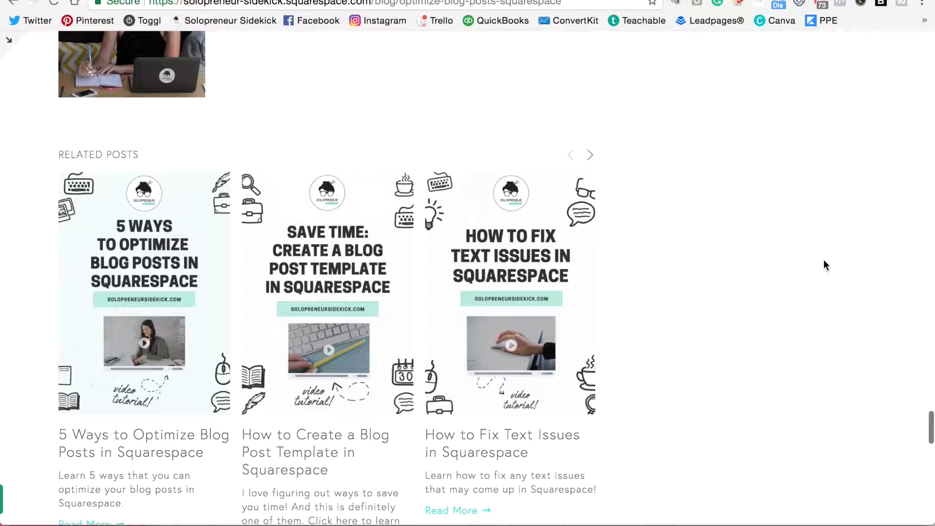
scroll(816, 230, down, 2)
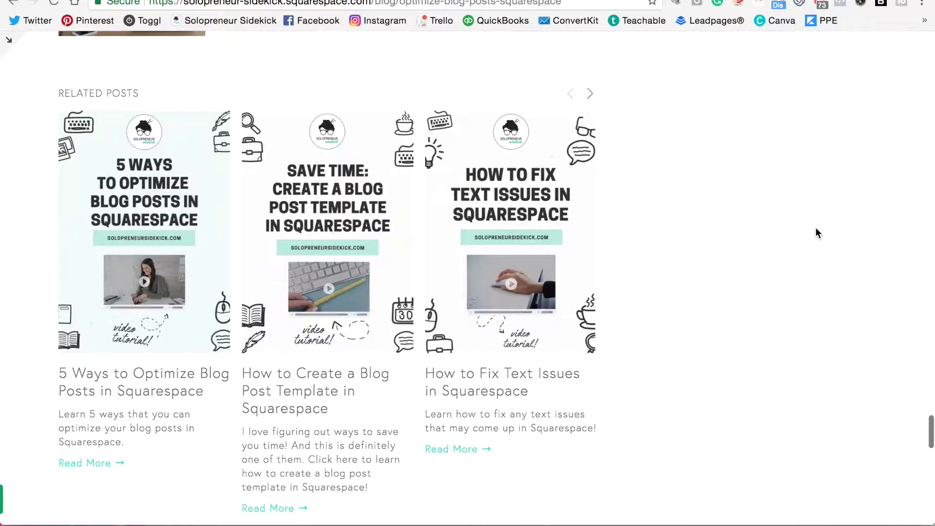
scroll(816, 233, down, 1)
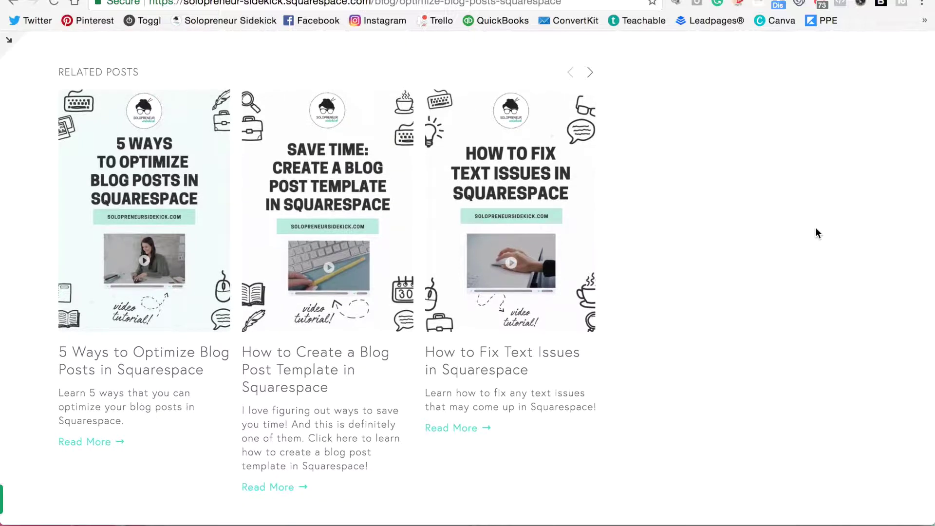
click(591, 74)
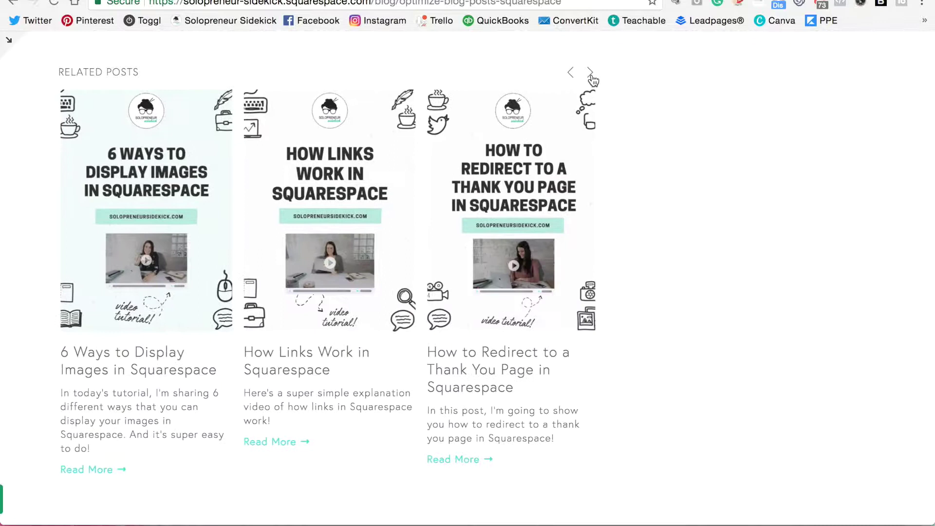
click(591, 75)
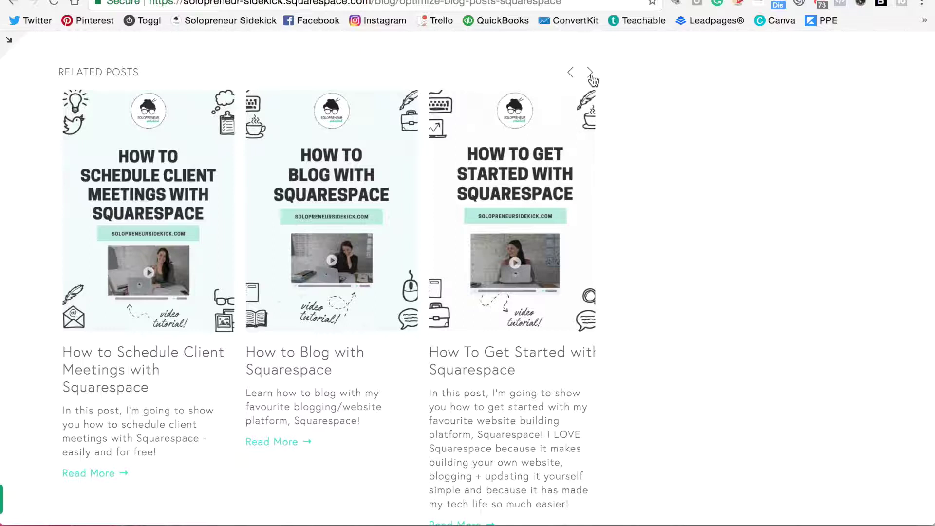
click(591, 74)
key(Escape)
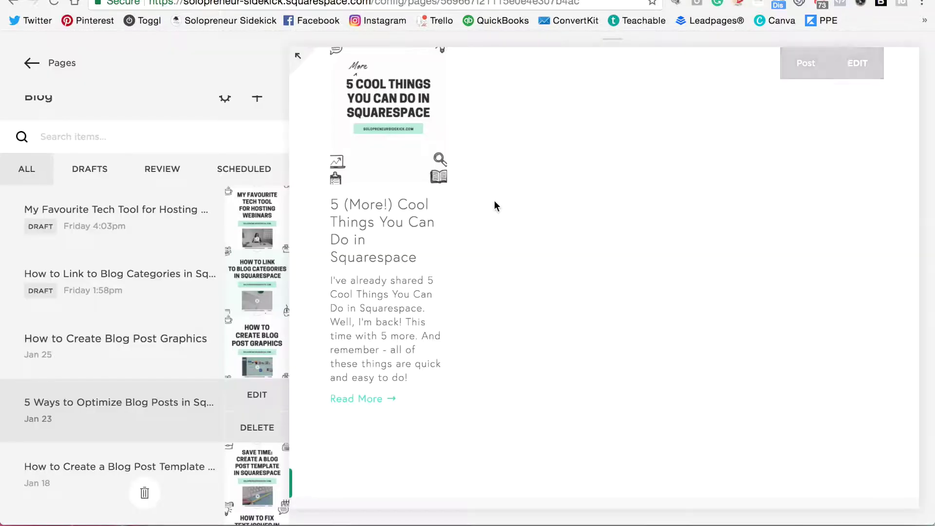
Reopen the Related Posts Summary block and set Number of Items to 8, then apply.
scroll(495, 204, up, 2)
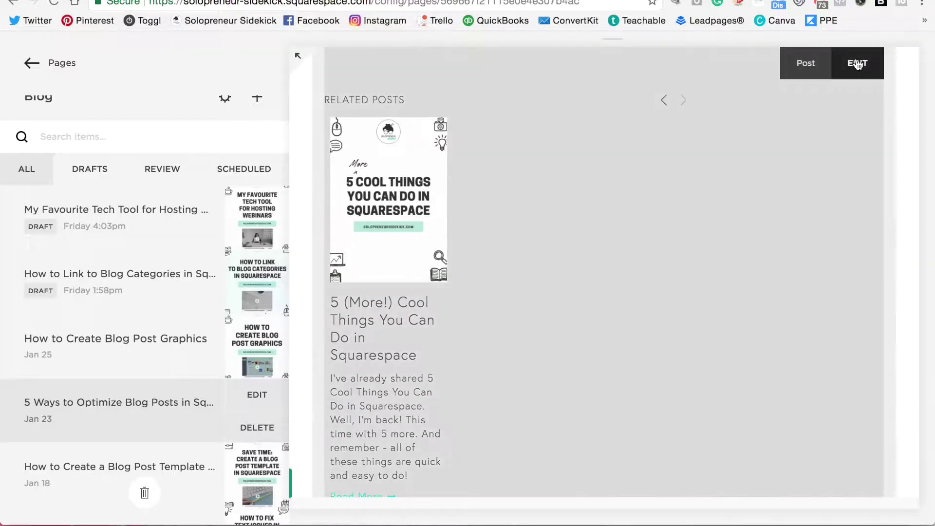
click(857, 65)
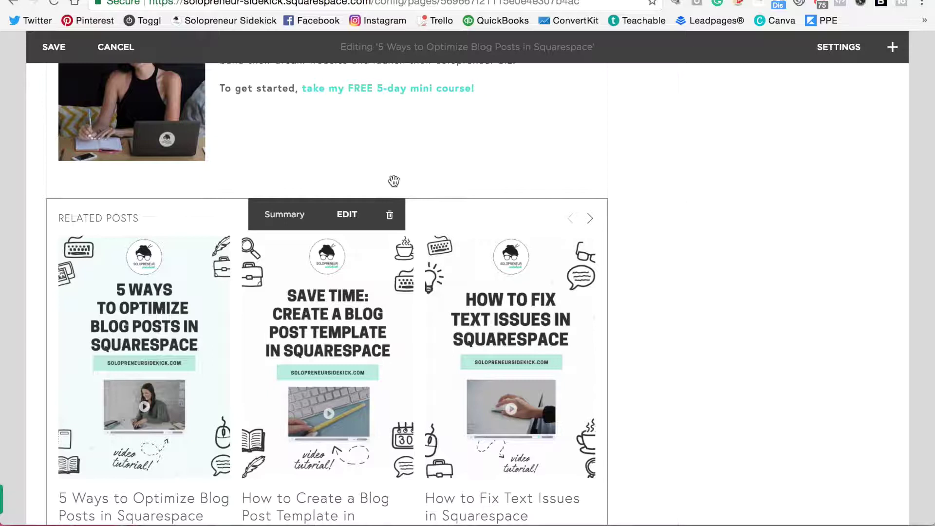
click(347, 227)
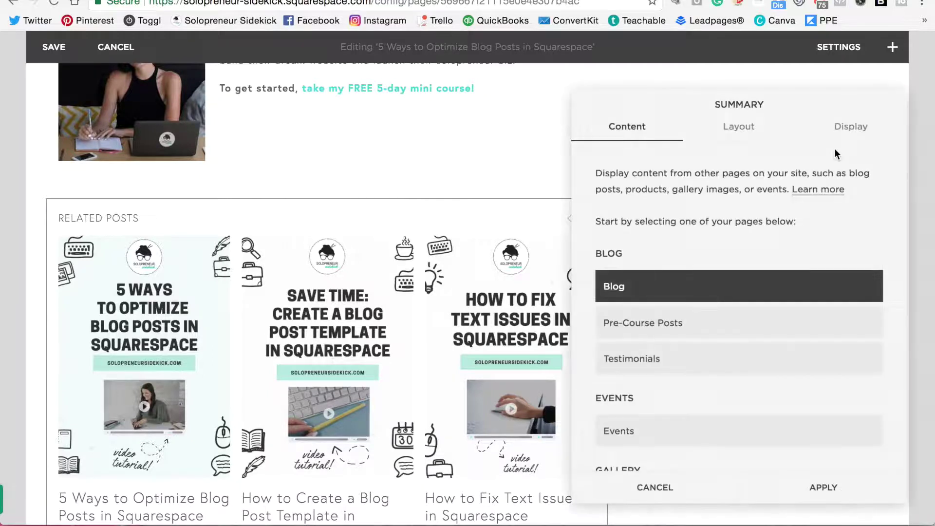
click(848, 131)
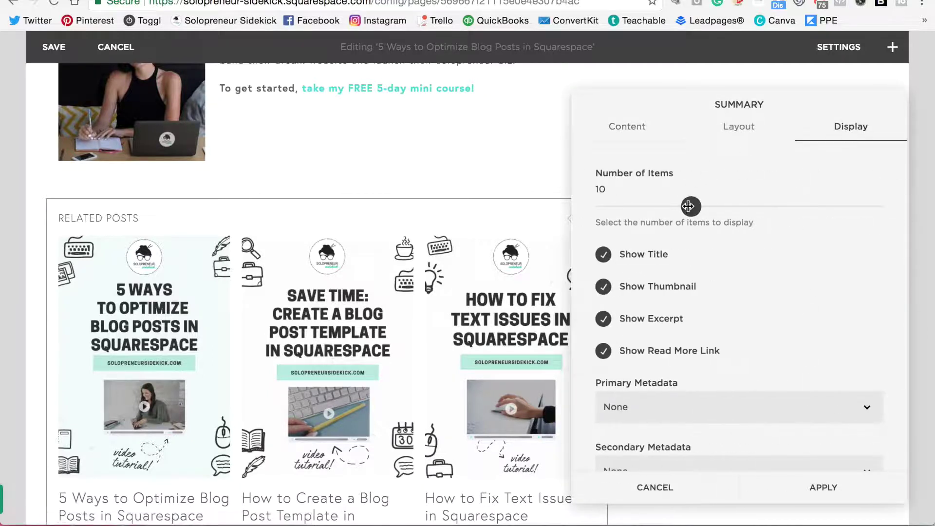
drag(689, 206, 672, 214)
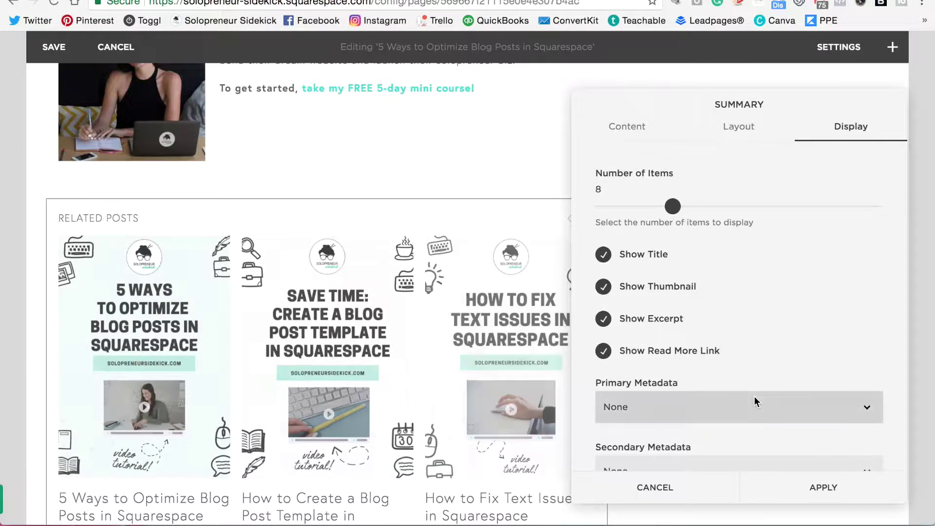
click(844, 501)
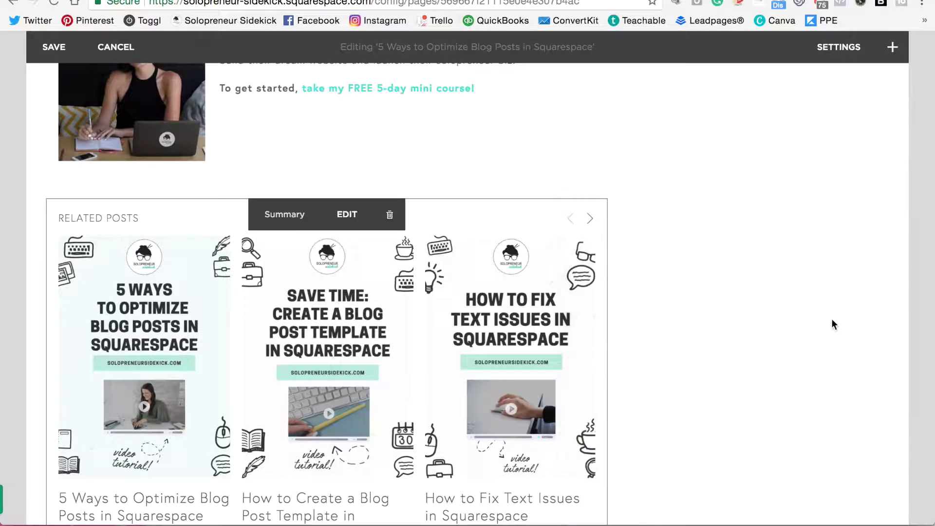
Save the 5 Ways post with its filtered, 8-item Related Posts carousel.
scroll(786, 266, down, 2)
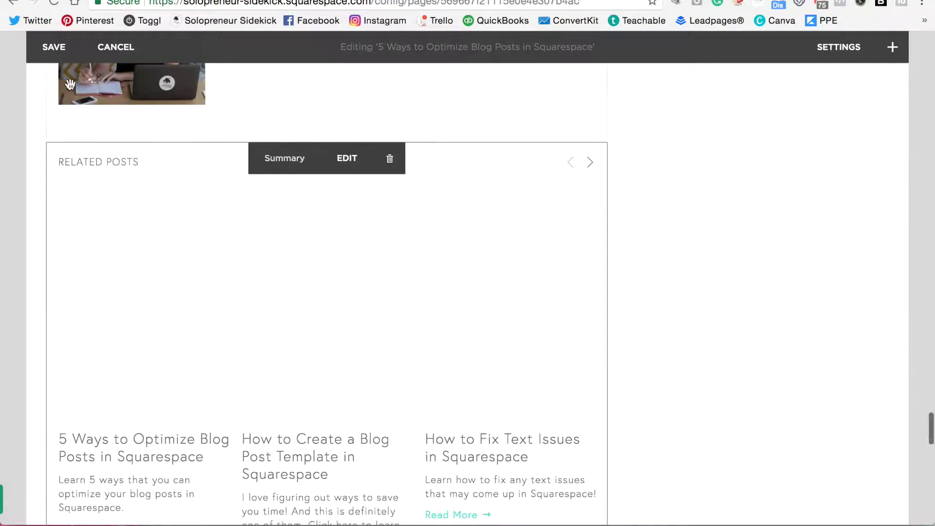
click(54, 46)
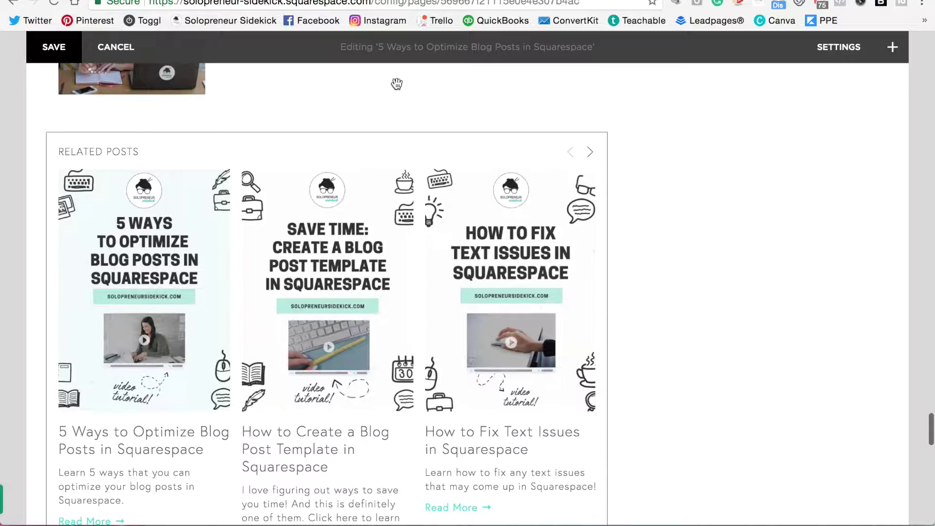